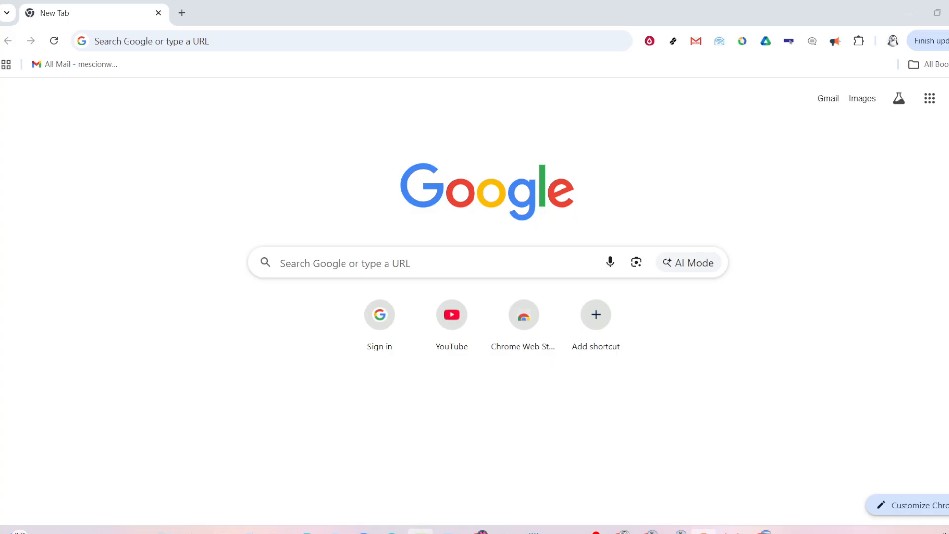
Switch to the Book1 workbook in Excel and review the employee entries in A2:A5
{"action": "left_click", "coordinate": [420, 531]}
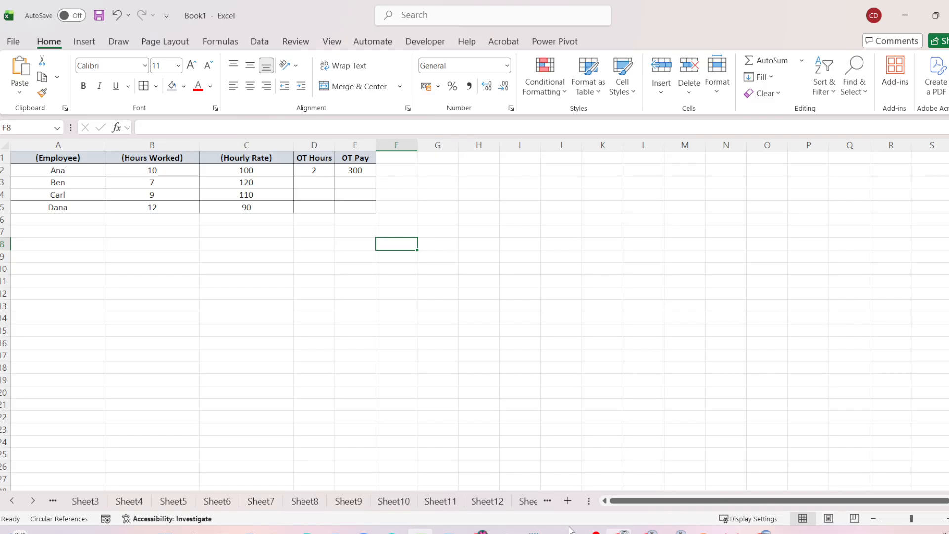
{"action": "left_click", "coordinate": [82, 169]}
{"action": "left_click", "coordinate": [74, 184]}
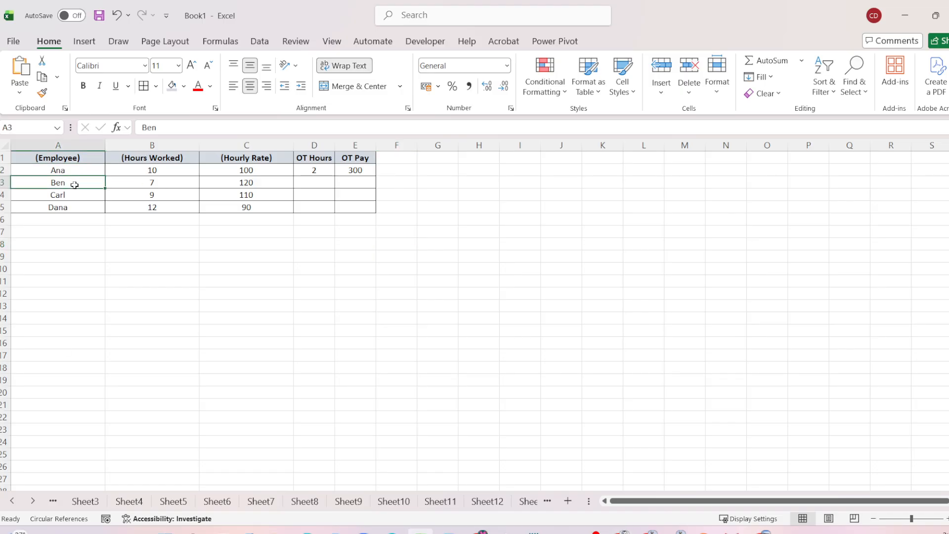
{"action": "left_click", "coordinate": [79, 193]}
{"action": "left_click", "coordinate": [71, 208]}
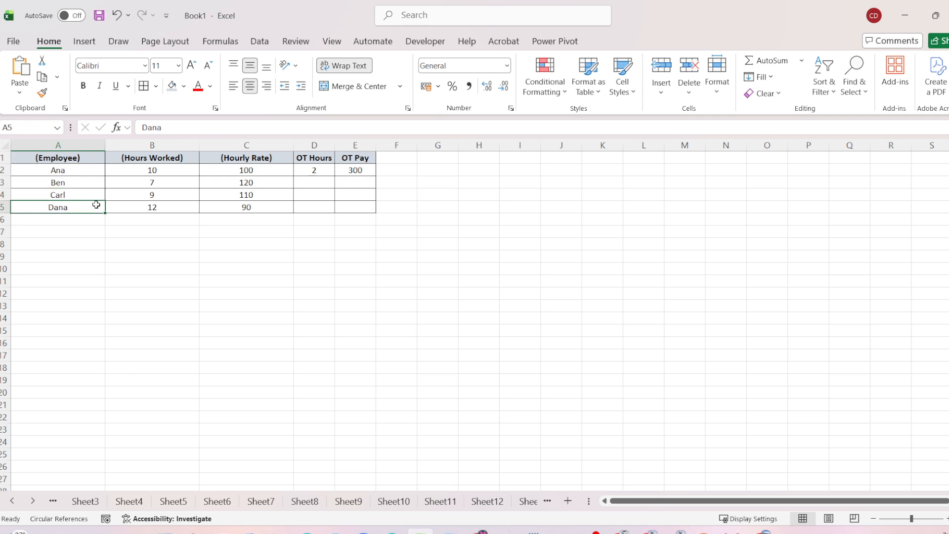
Examine each employee's hours worked in column B and hourly rate in column C
{"action": "left_click", "coordinate": [165, 174]}
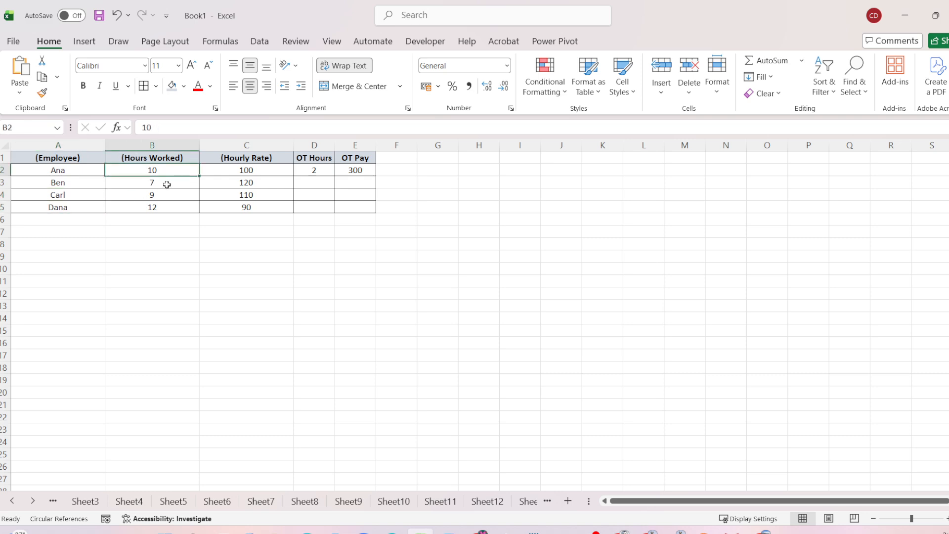
{"action": "left_click", "coordinate": [165, 184]}
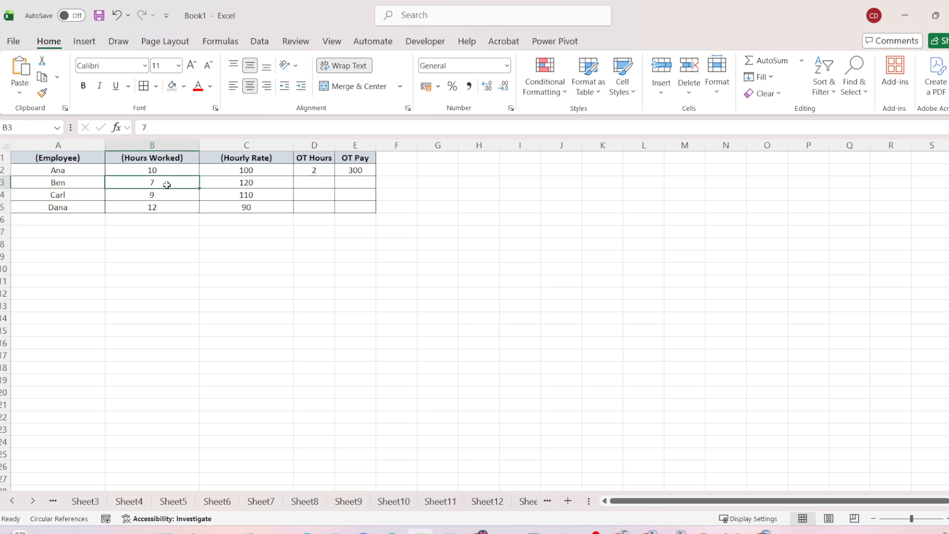
{"action": "left_click", "coordinate": [257, 183]}
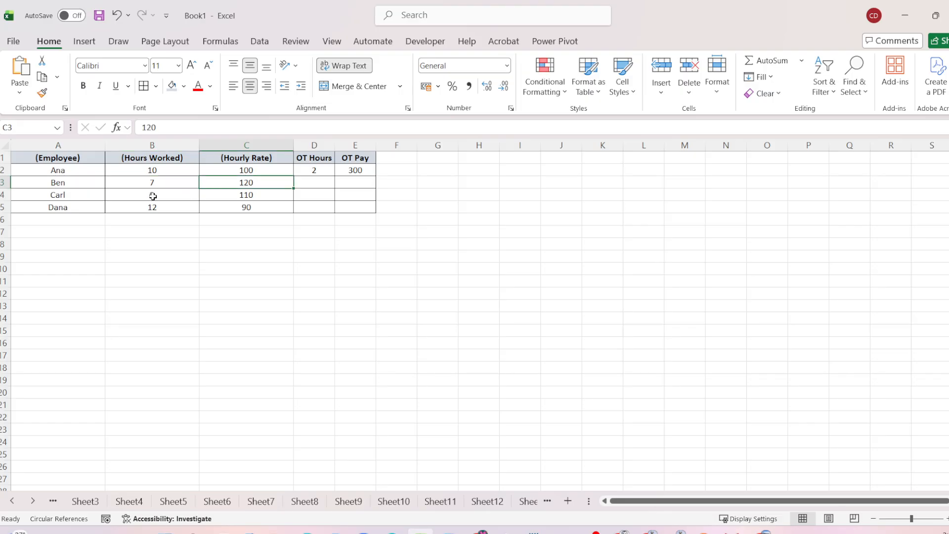
{"action": "left_click", "coordinate": [153, 196]}
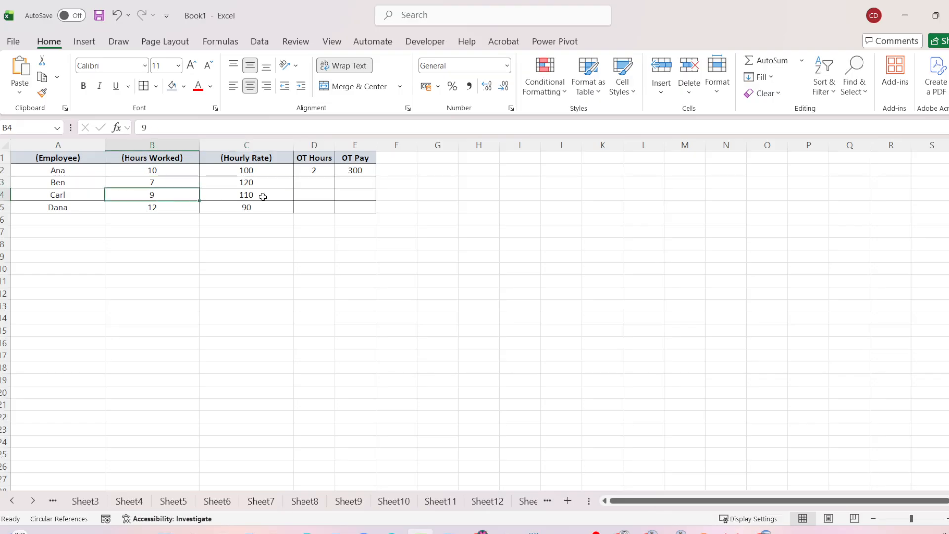
{"action": "left_click", "coordinate": [260, 195]}
{"action": "left_click", "coordinate": [175, 205]}
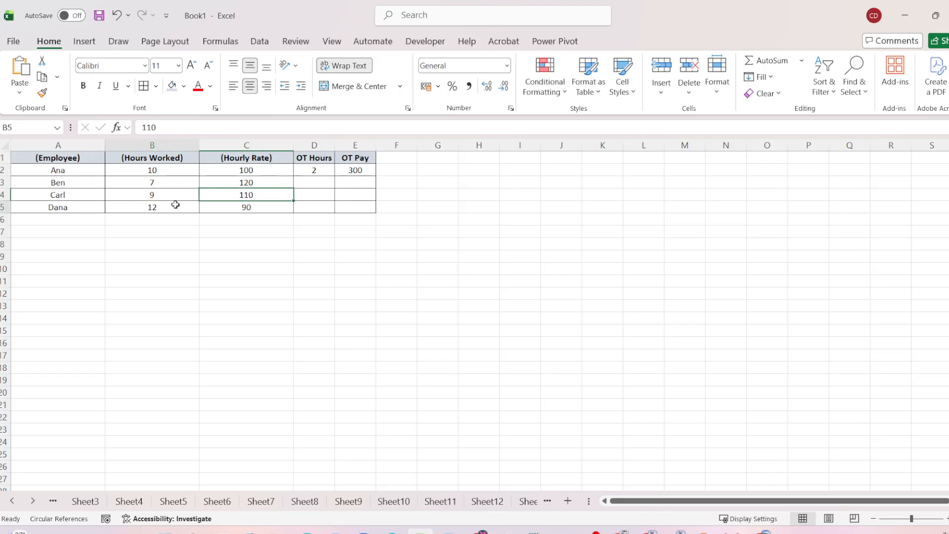
{"action": "left_click", "coordinate": [272, 212]}
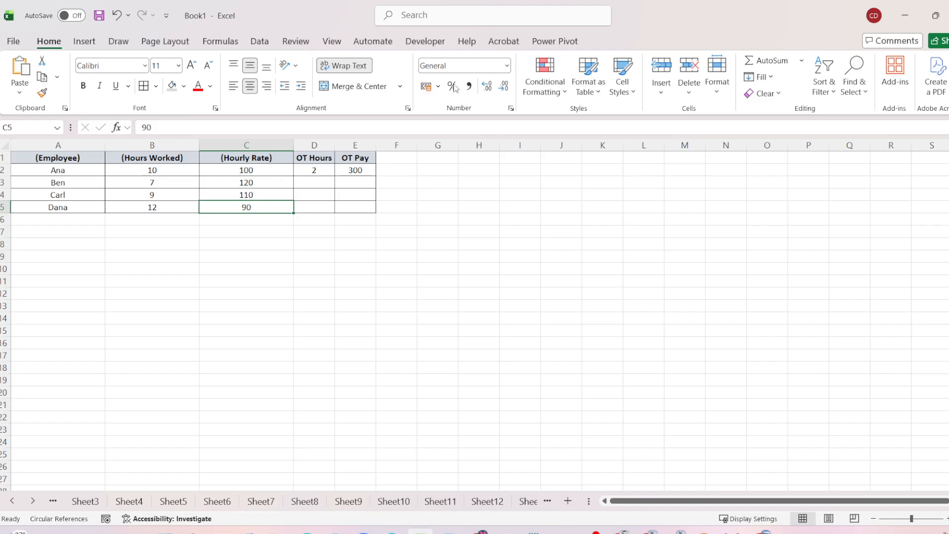
{"action": "left_click", "coordinate": [166, 168]}
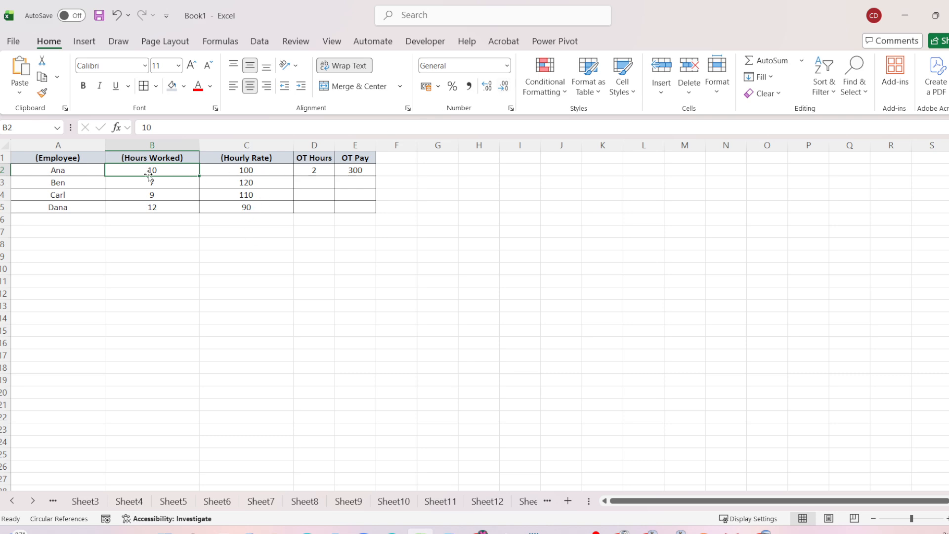
{"action": "left_click", "coordinate": [245, 175]}
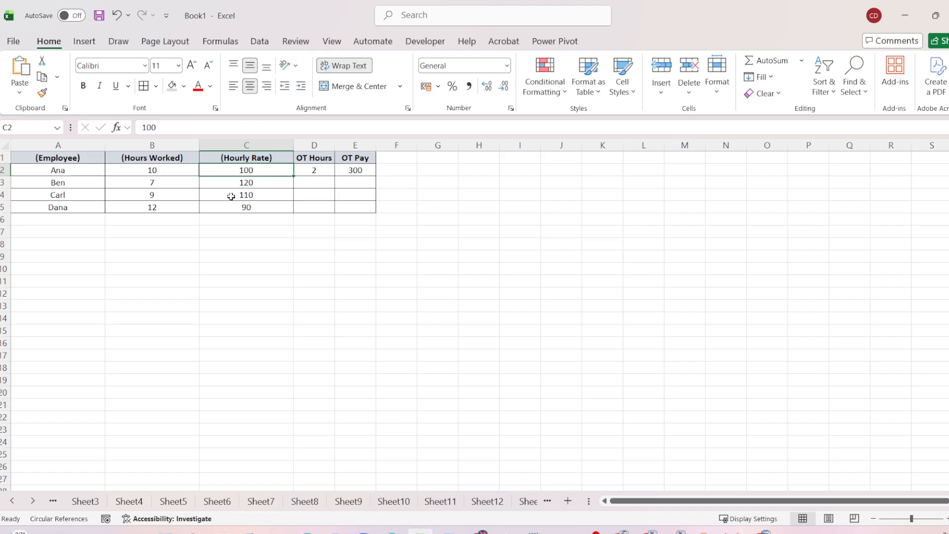
{"action": "left_click", "coordinate": [153, 184]}
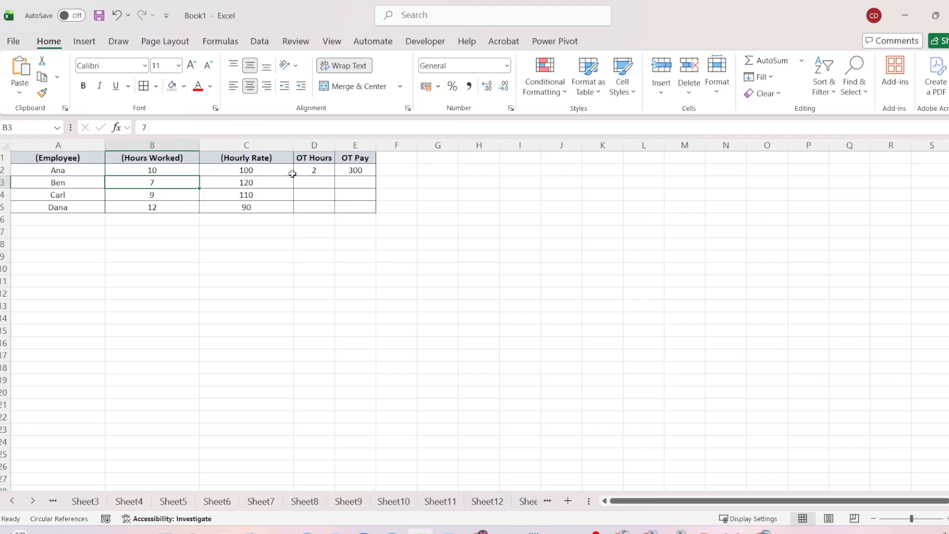
Review the OT Hours formula =IF(B2>8,B2-8,0) in D2, then fill it down through D5
{"action": "left_click", "coordinate": [310, 160]}
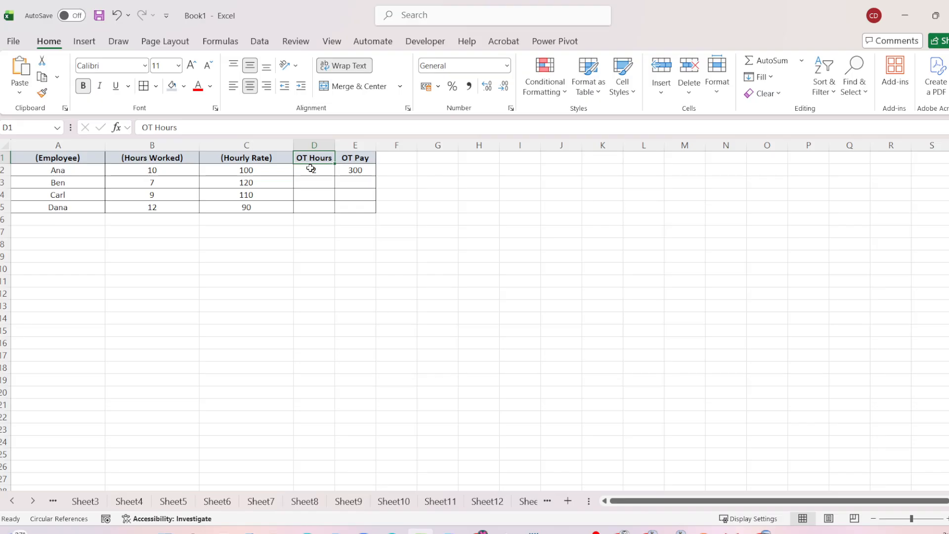
{"action": "left_click", "coordinate": [311, 169]}
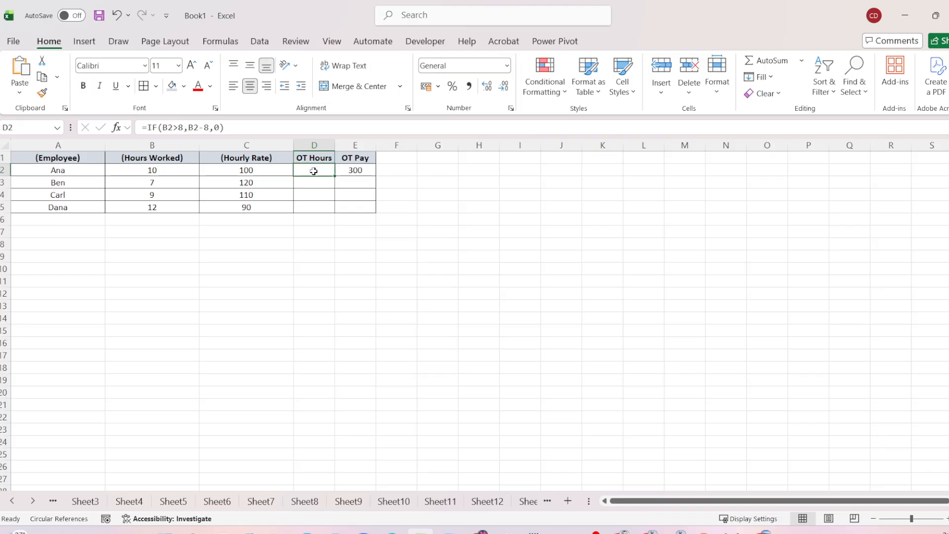
{"action": "double_click", "coordinate": [314, 171]}
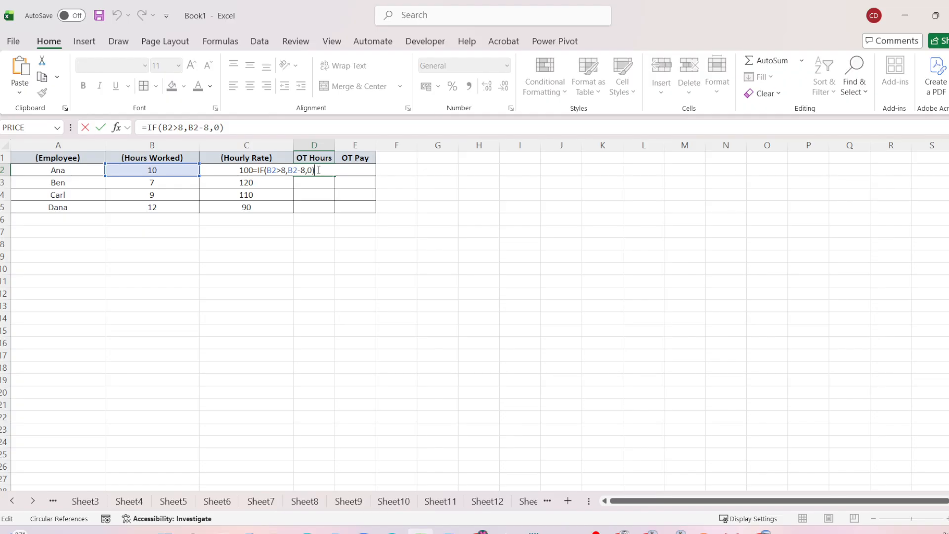
{"action": "key", "text": "Return"}
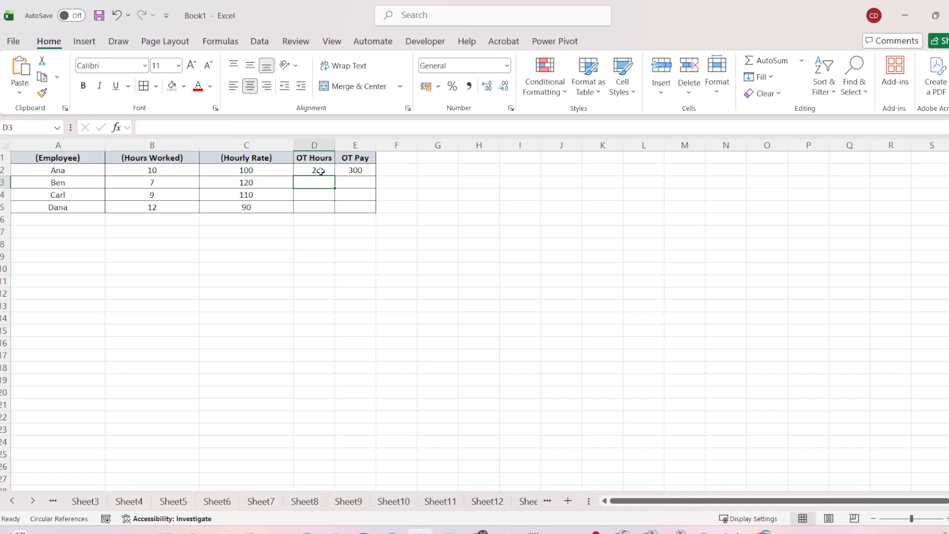
{"action": "left_click", "coordinate": [320, 171]}
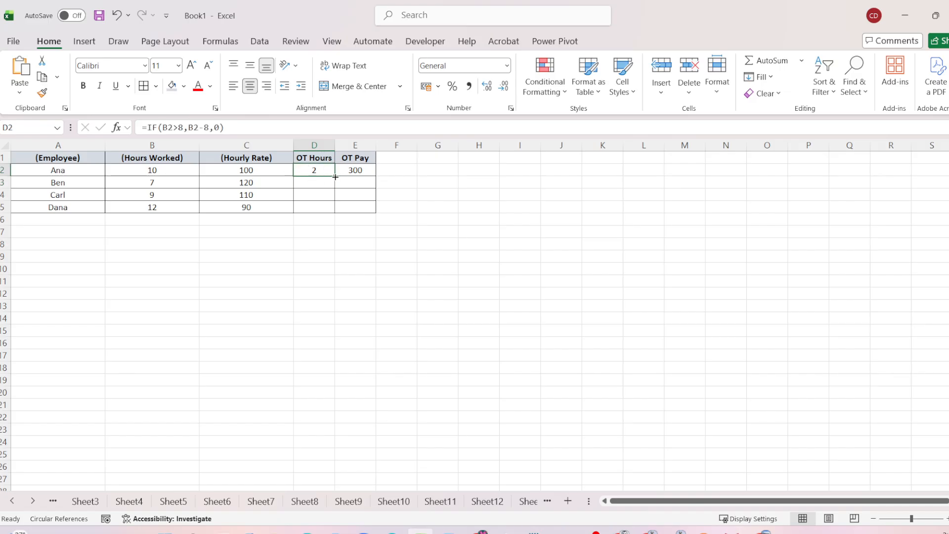
{"action": "left_click_drag", "start_coordinate": [335, 177], "coordinate": [330, 209]}
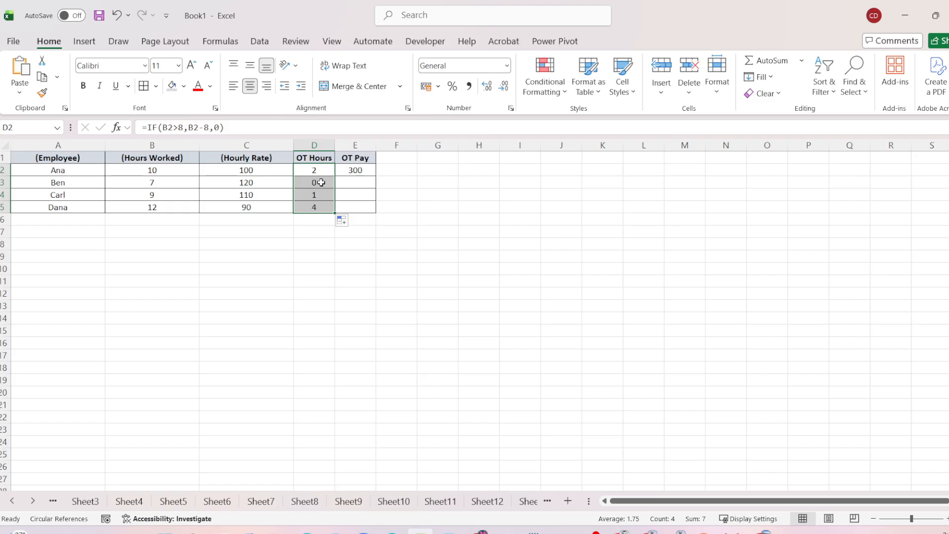
{"action": "left_click", "coordinate": [322, 185]}
{"action": "left_click", "coordinate": [322, 197]}
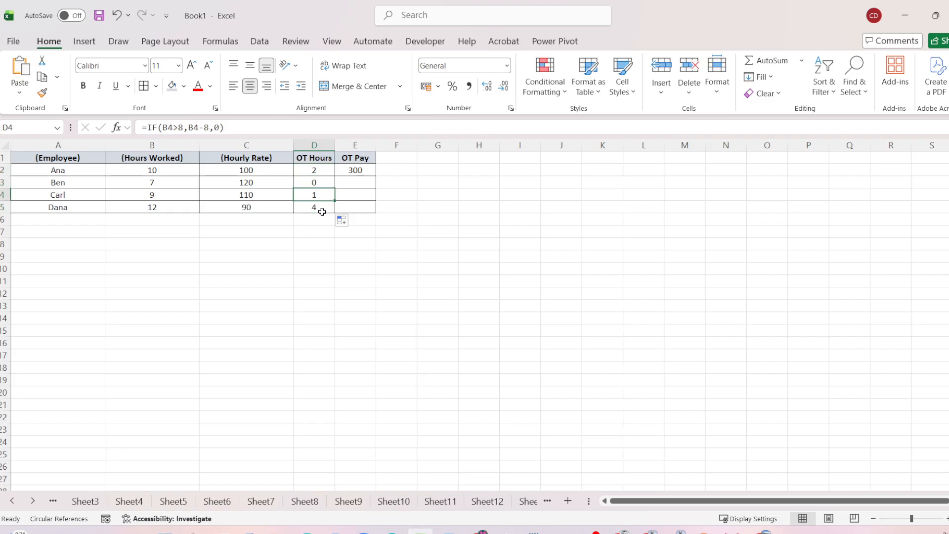
{"action": "left_click", "coordinate": [322, 210]}
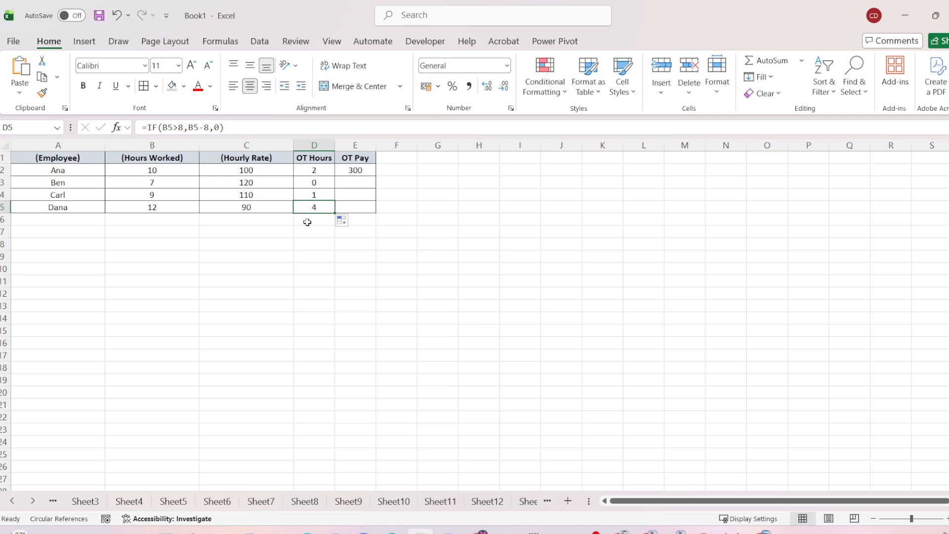
Review the OT Pay formula =D2*C2*1.5 in E2 and copy it down through E5
{"action": "left_click", "coordinate": [352, 169]}
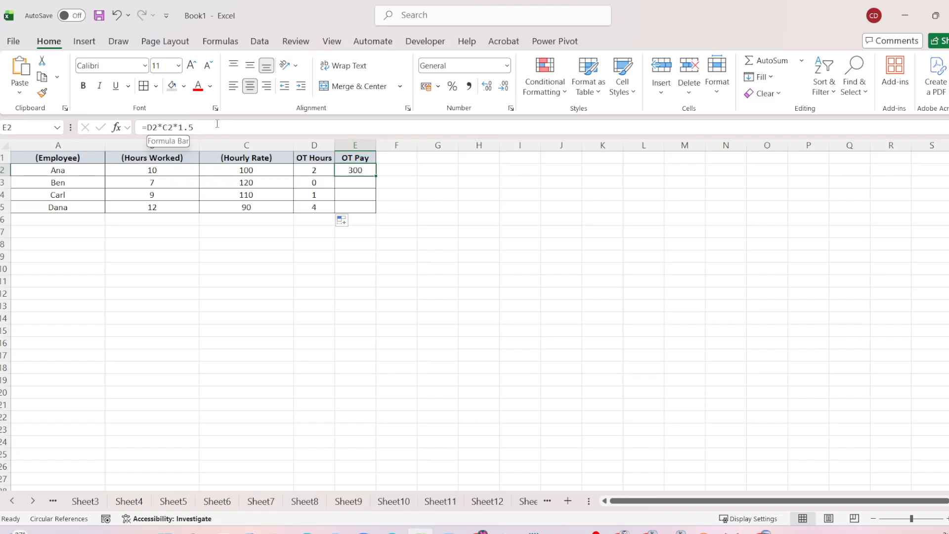
{"action": "double_click", "coordinate": [363, 172]}
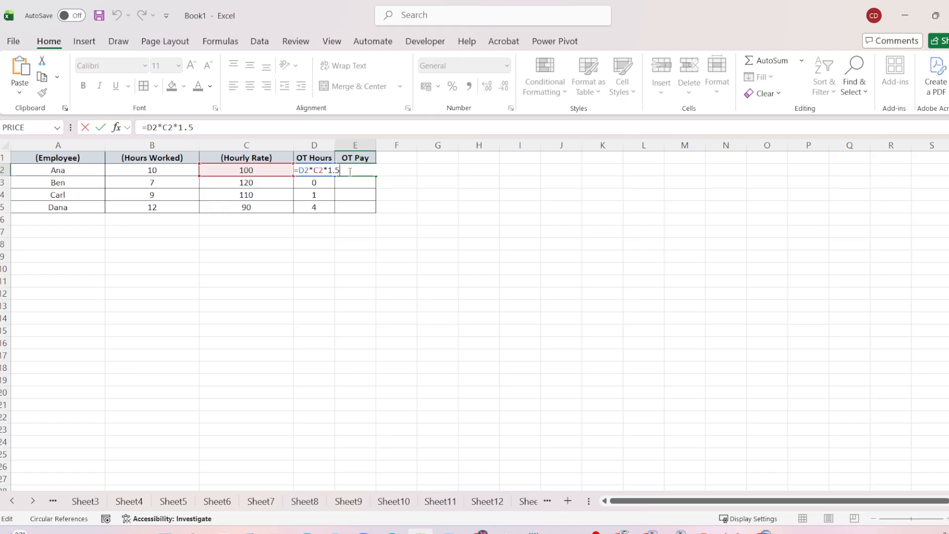
{"action": "key", "text": "Return"}
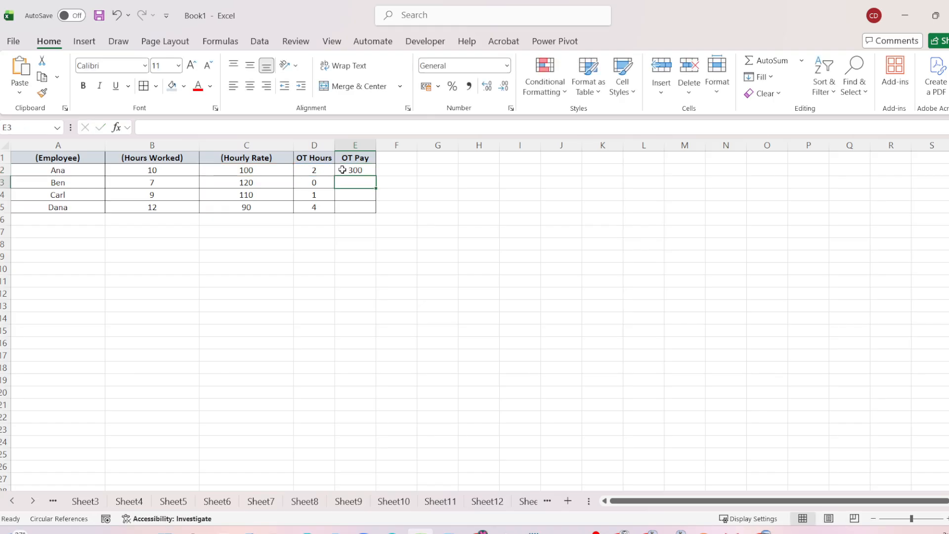
{"action": "left_click", "coordinate": [342, 169]}
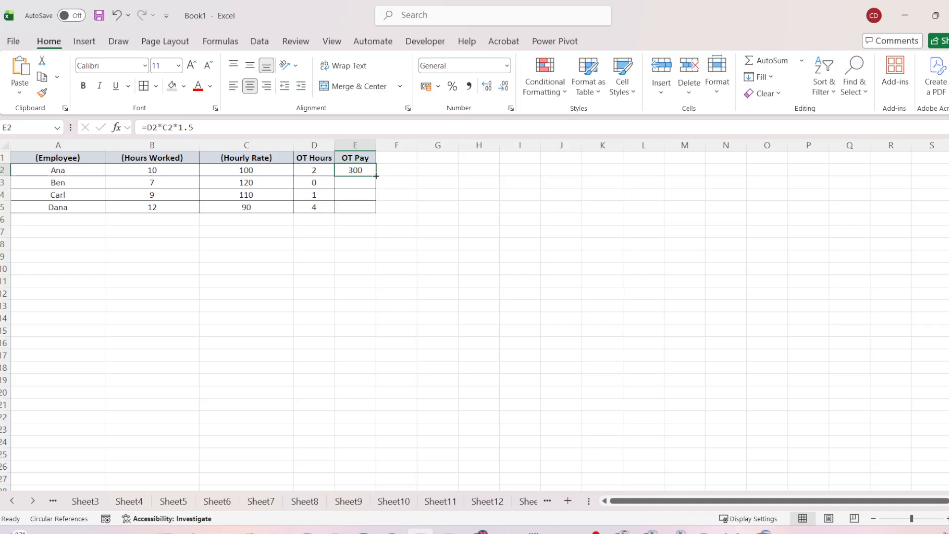
{"action": "left_click_drag", "start_coordinate": [376, 176], "coordinate": [375, 215]}
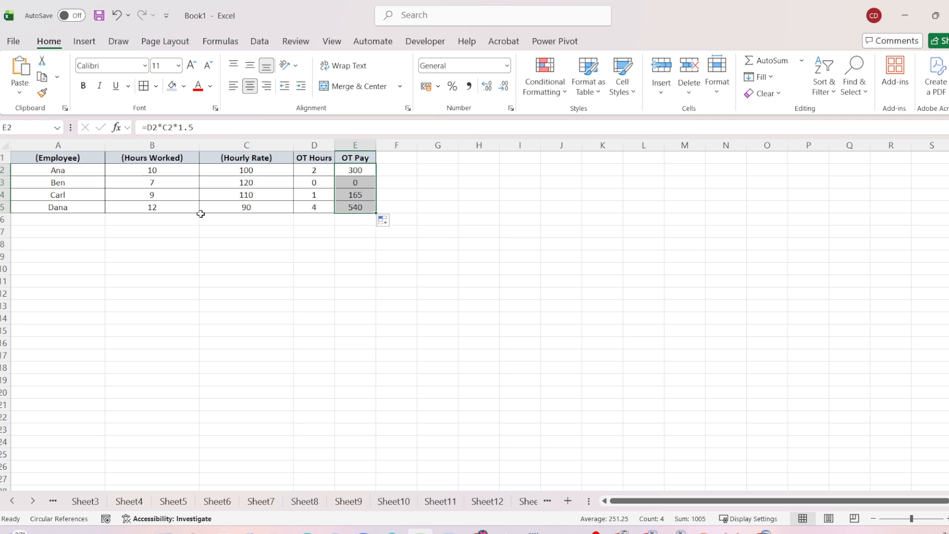
{"action": "left_click", "coordinate": [281, 240]}
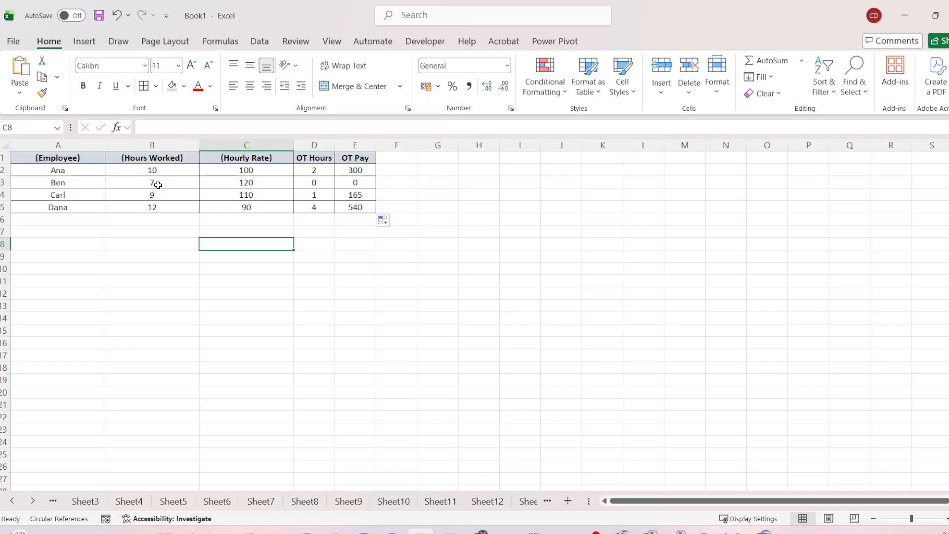
{"action": "left_click", "coordinate": [357, 207]}
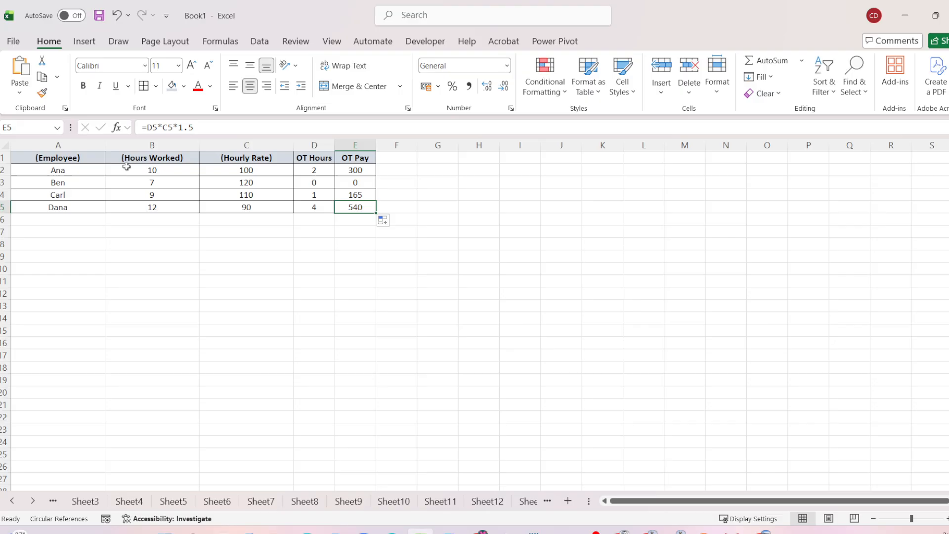
Format the OT Pay values in E2:E5 as Accounting with the $ English (United States) currency
{"action": "left_click", "coordinate": [341, 171]}
{"action": "left_click_drag", "start_coordinate": [342, 172], "coordinate": [342, 206]}
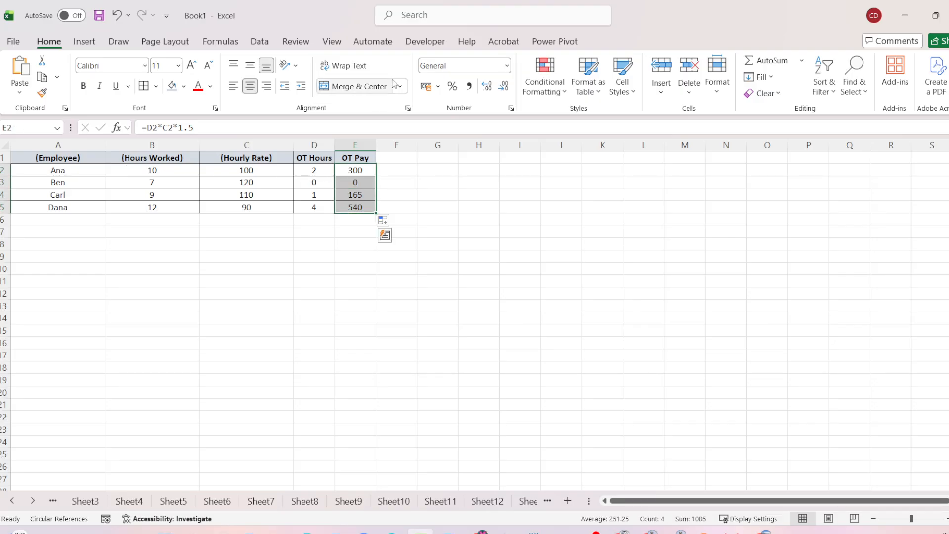
{"action": "left_click", "coordinate": [441, 87]}
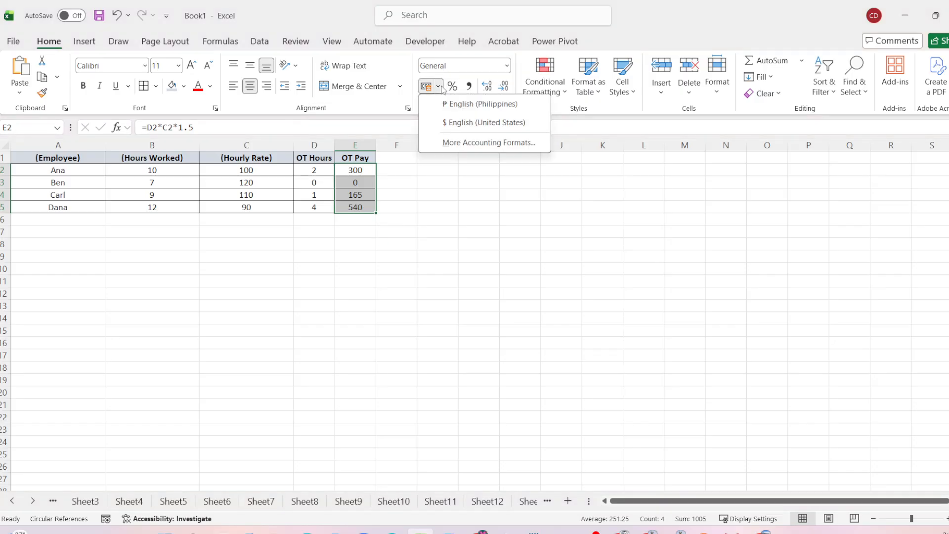
{"action": "left_click", "coordinate": [483, 122]}
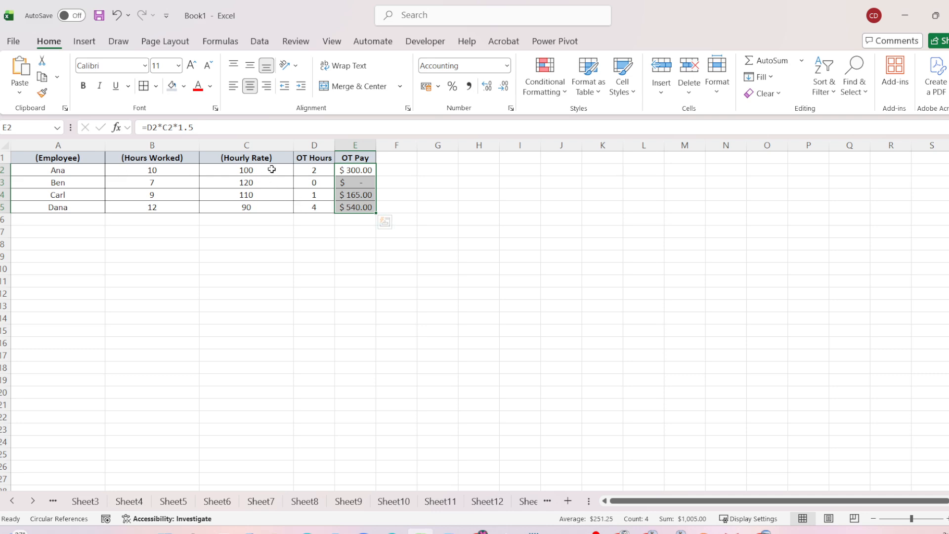
Select the hourly rates in C2:C5
{"action": "left_click_drag", "start_coordinate": [272, 169], "coordinate": [270, 201]}
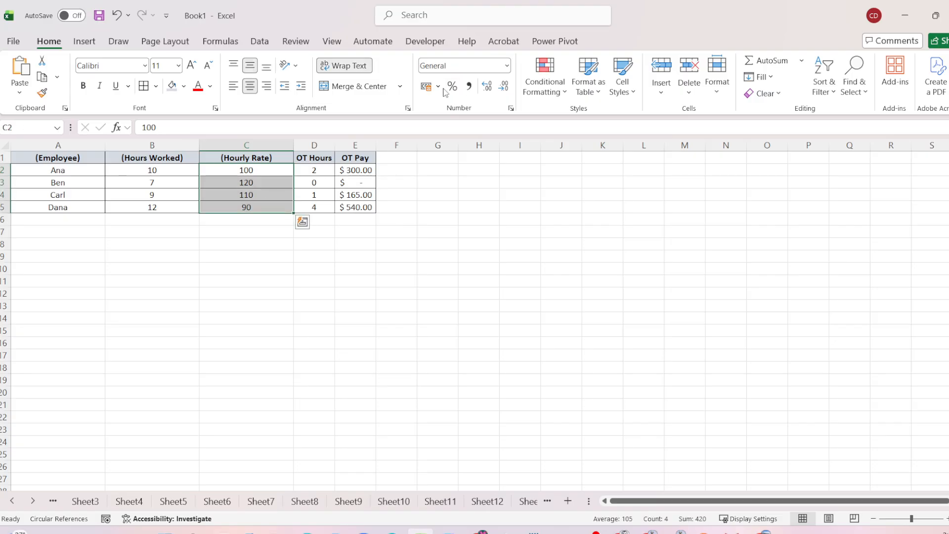